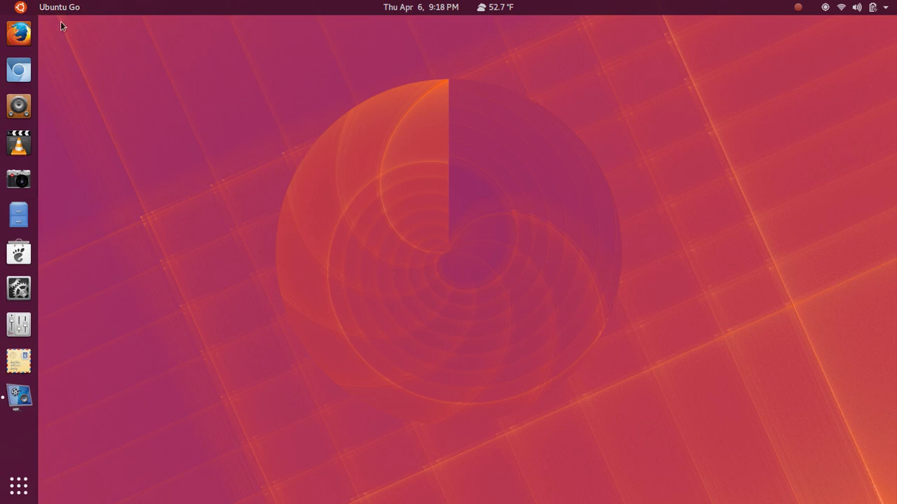
Open the Activities overview and return to the desktop.
key(super)
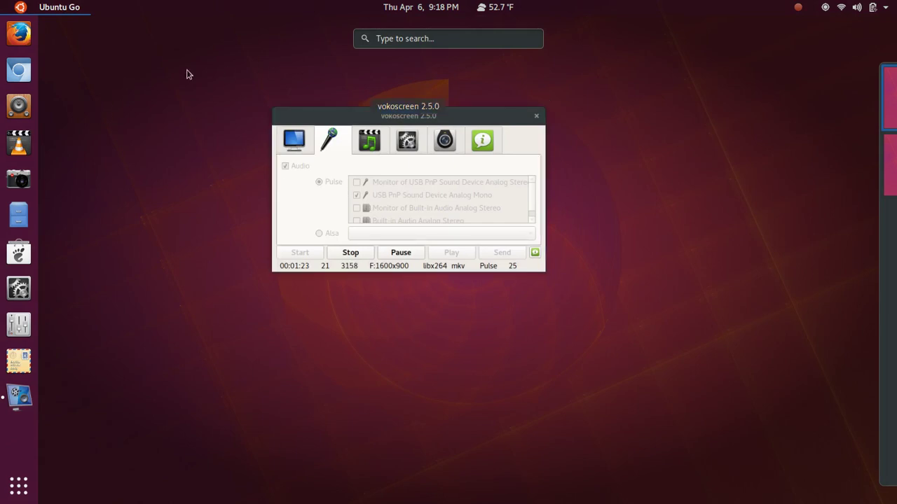
click(62, 10)
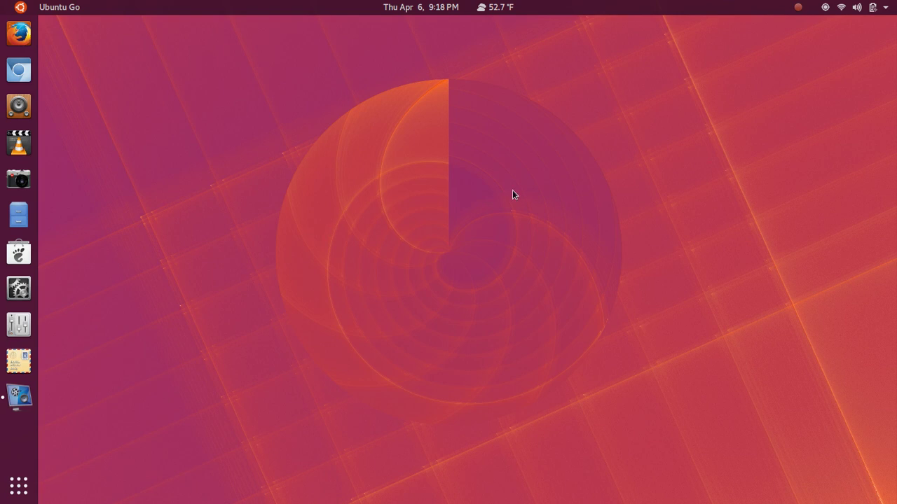
Open the Dash to Dock settings and switch the dock's Panel mode off and back on.
right_click(19, 486)
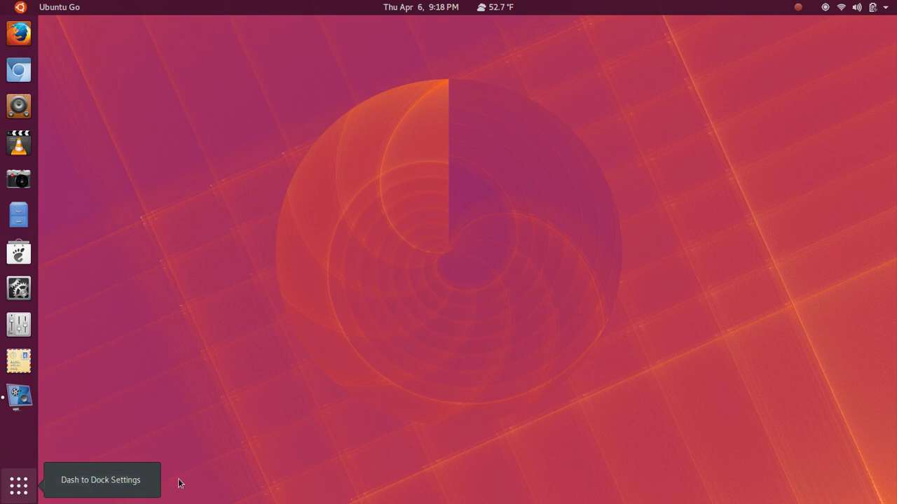
click(96, 488)
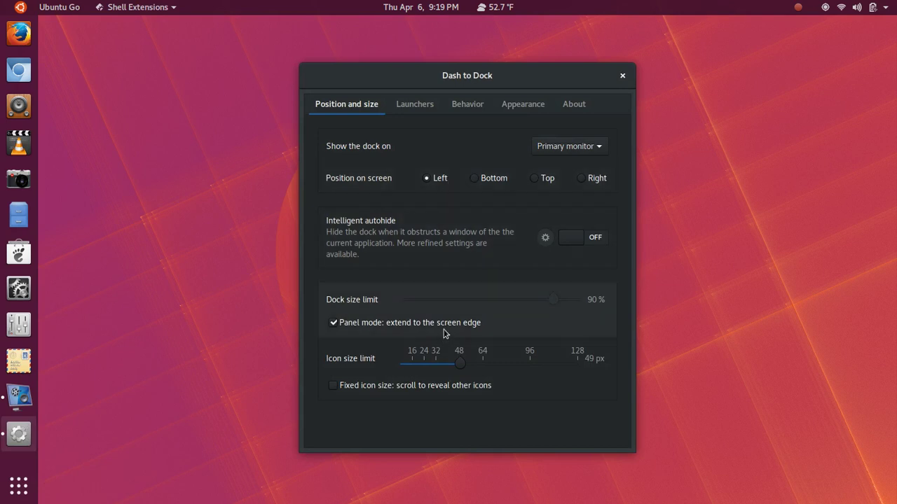
click(363, 326)
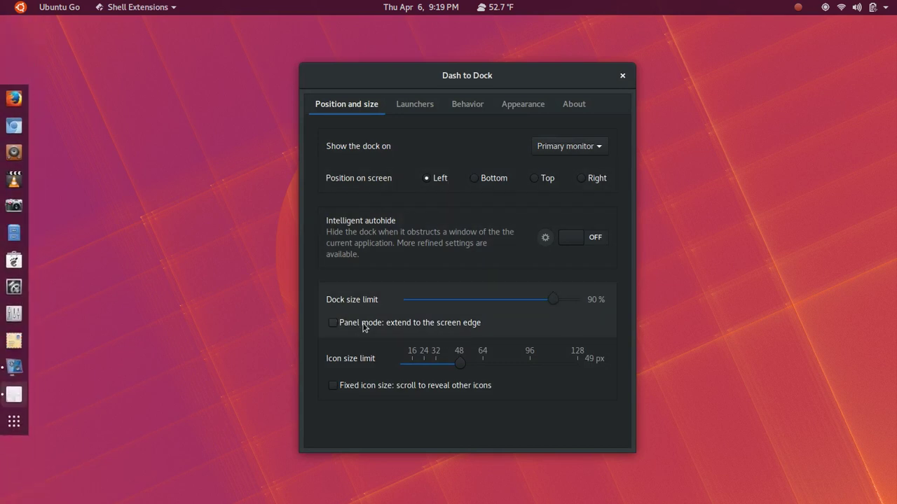
click(363, 327)
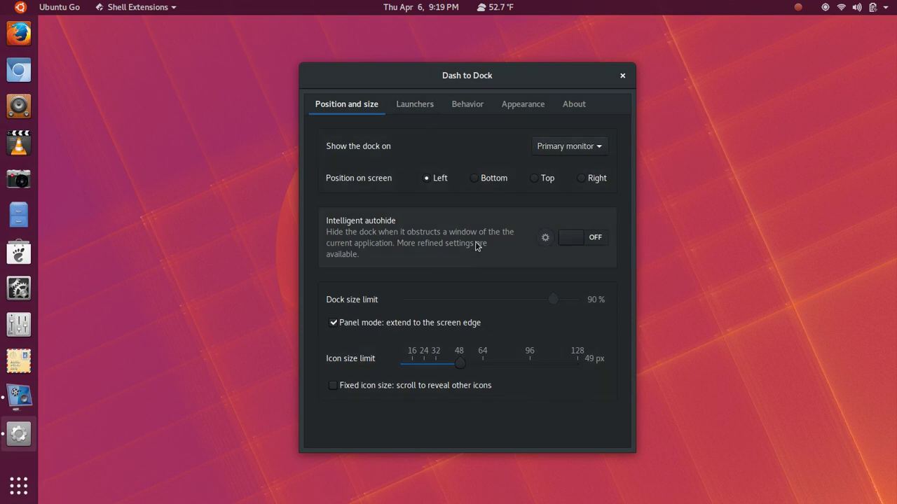
View the dash color palette in Dash to Dock's appearance settings without changing it, and set the dock's opacity to 97 % before closing.
click(520, 109)
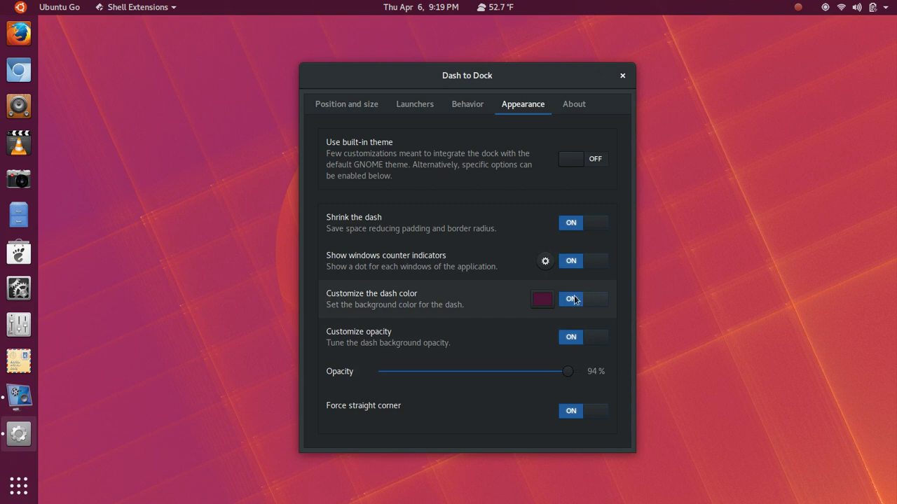
click(541, 300)
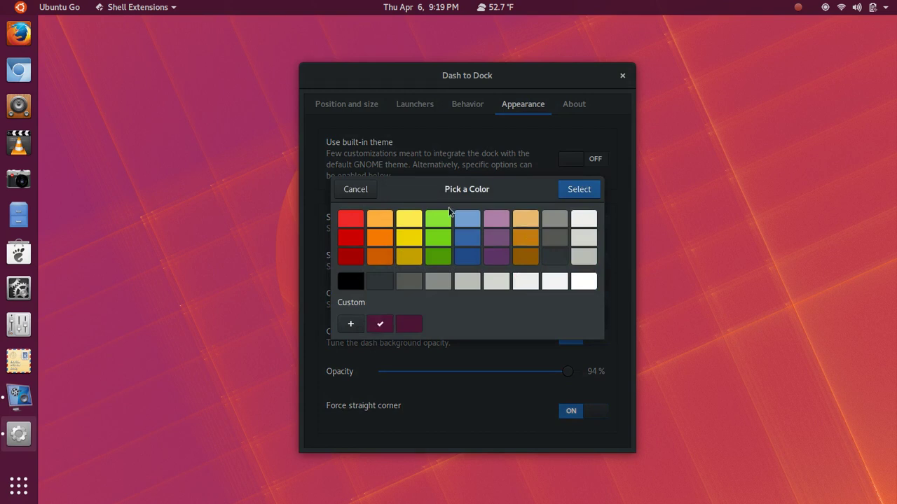
click(352, 194)
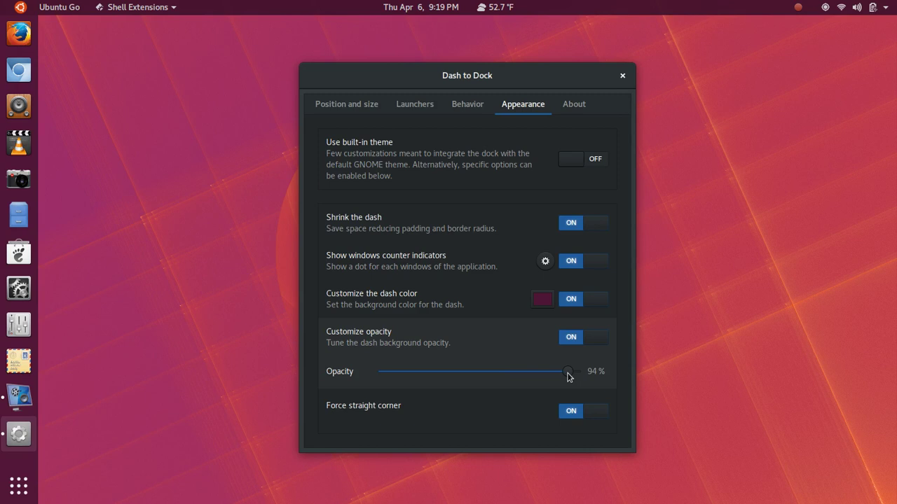
mouse_move(566, 374)
mouse_down()
mouse_move(514, 375)
mouse_move(575, 376)
mouse_up()
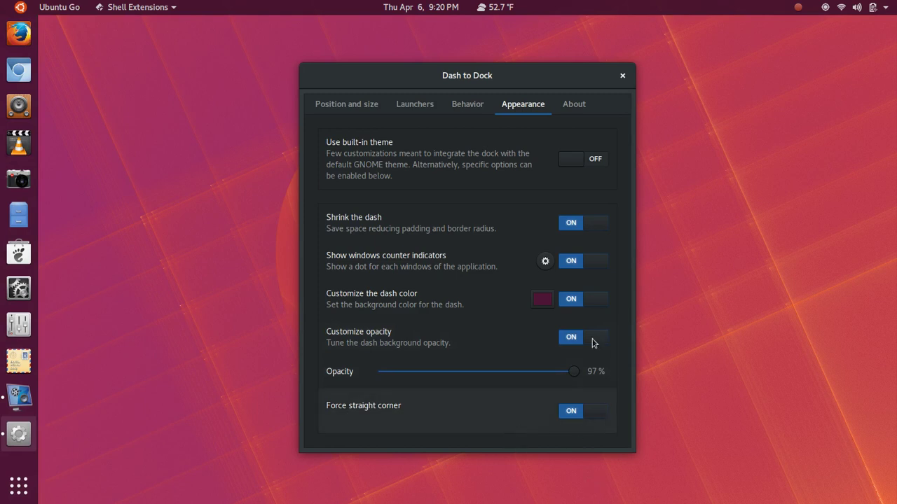
click(622, 75)
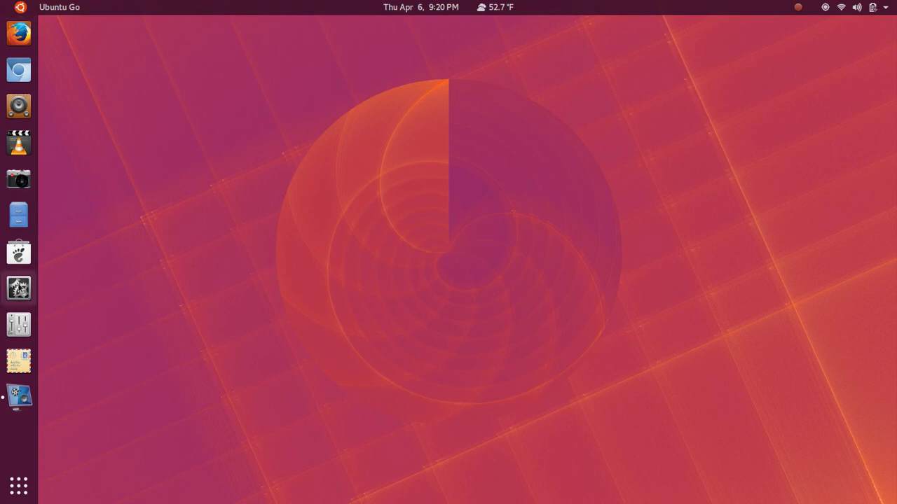
In Tweak Tool, select the Adwaita-dark GTK+ theme and the Obsidian-1-Dark icon theme.
click(25, 326)
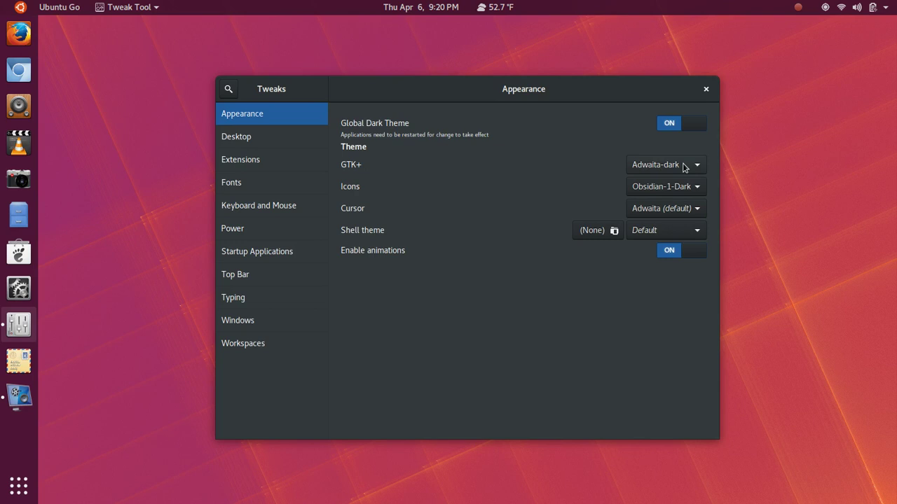
click(684, 168)
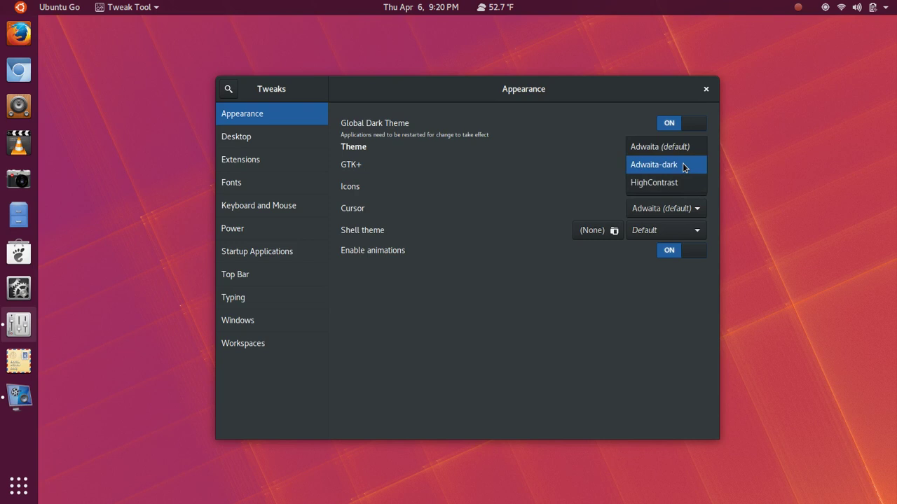
click(685, 168)
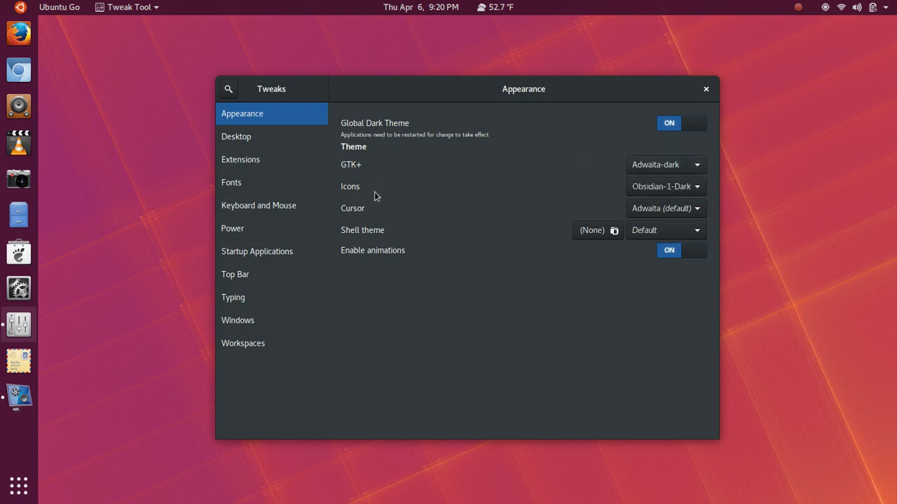
click(634, 190)
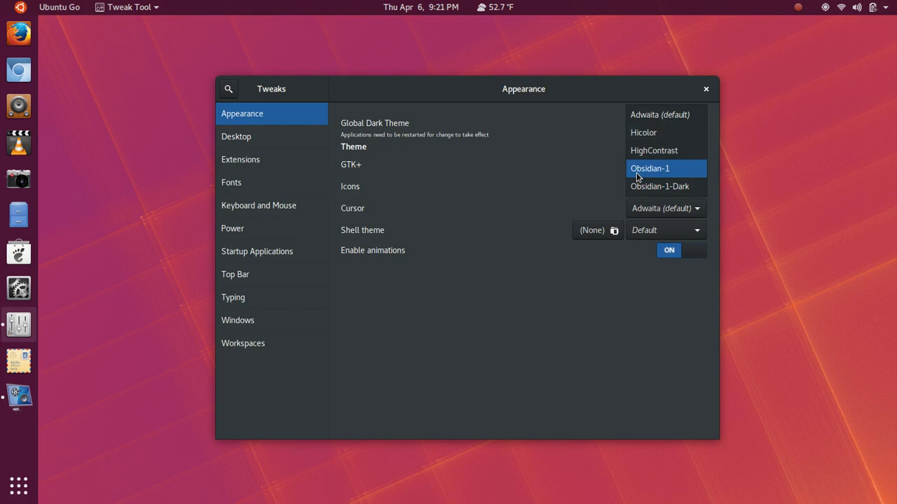
click(634, 188)
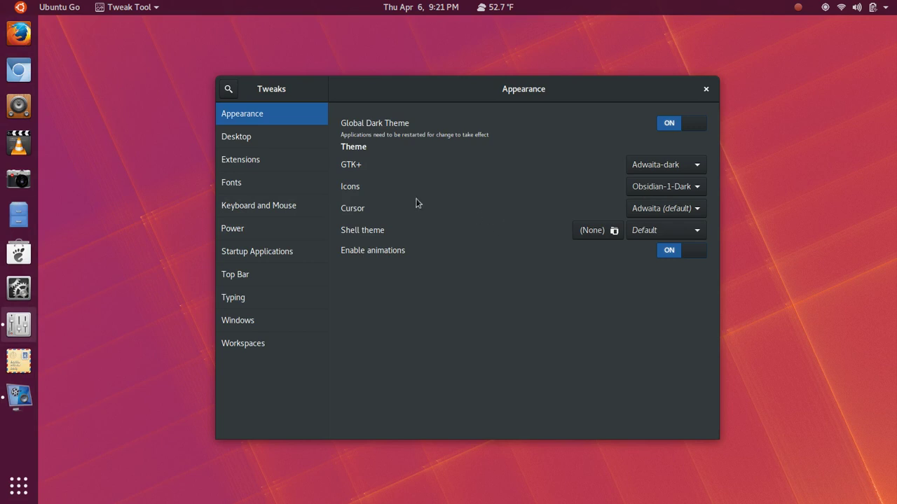
Look through the installed extensions and open the settings of the Activities configurator extension.
click(260, 161)
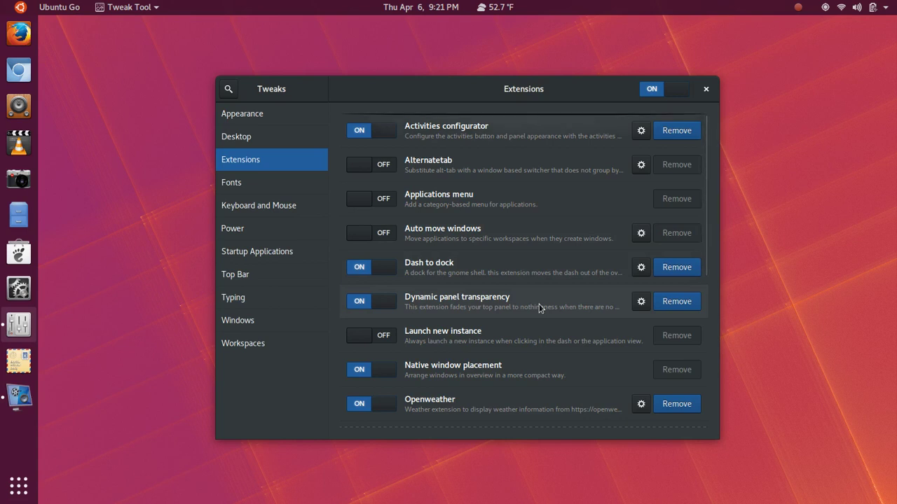
scroll(533, 267, down, 1)
scroll(490, 176, up, 1)
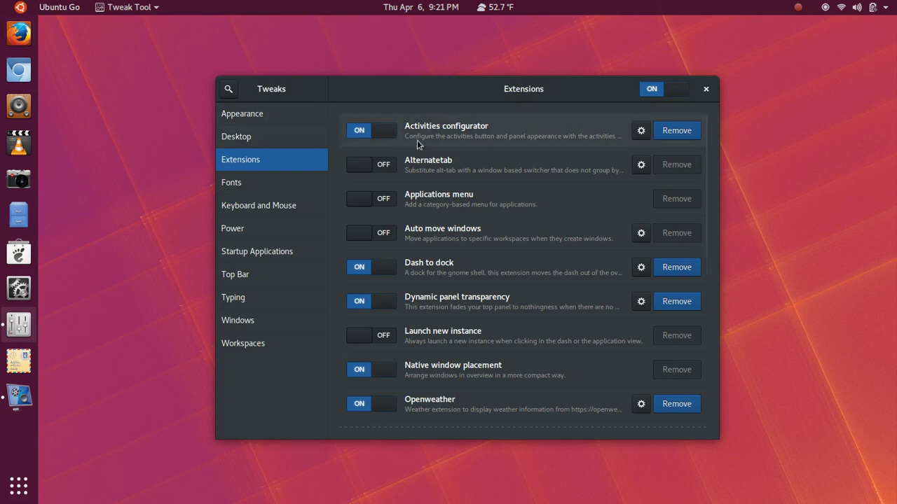
click(640, 130)
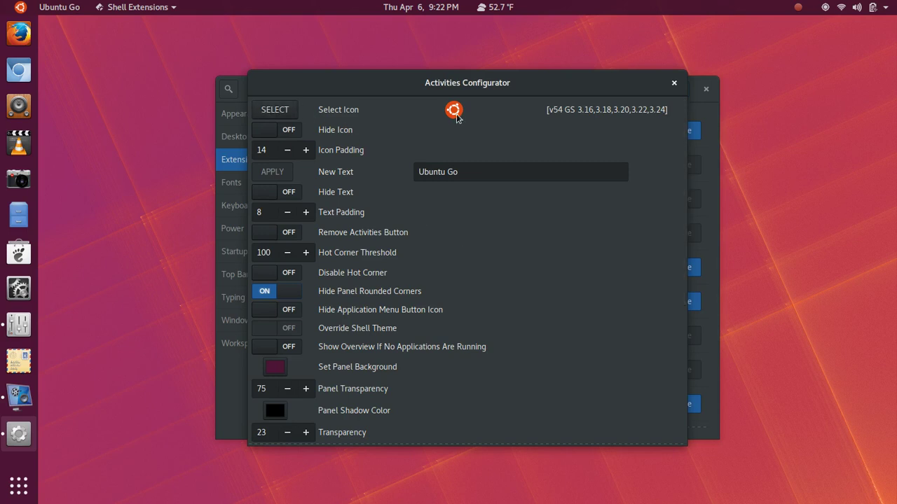
Hide the Activities button's icon and text, and show both again.
click(291, 131)
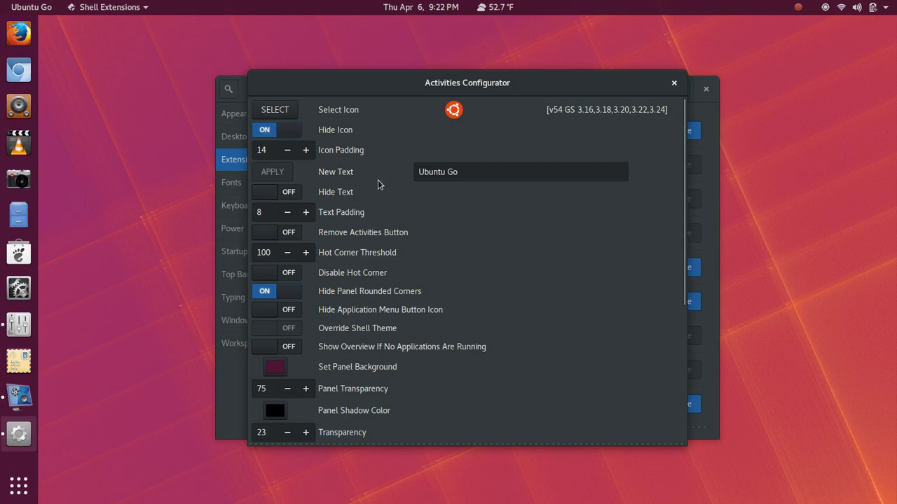
click(287, 193)
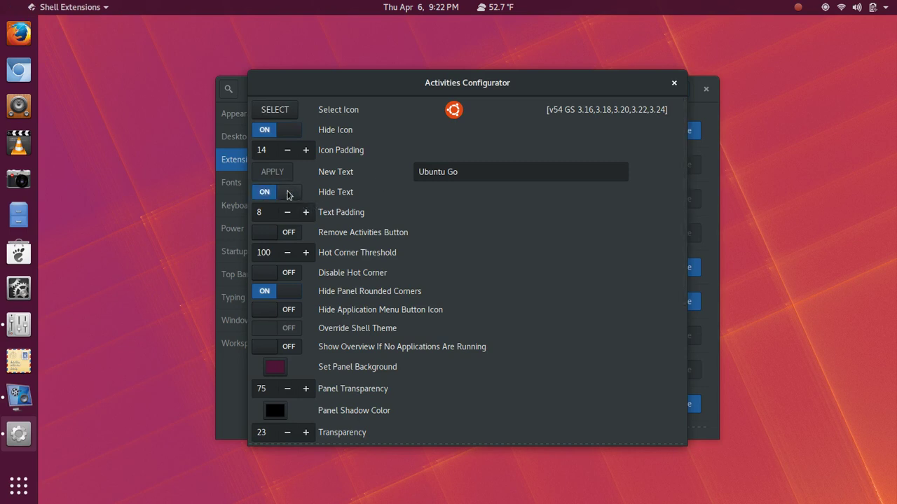
click(266, 195)
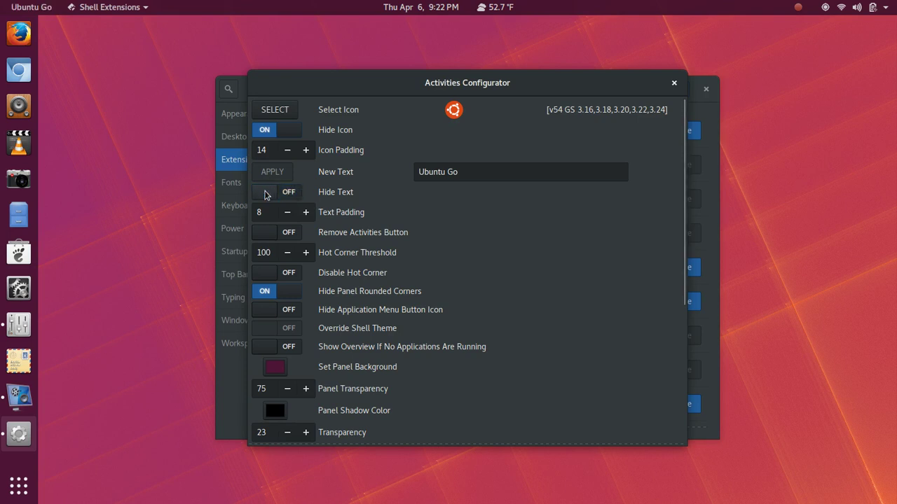
click(264, 131)
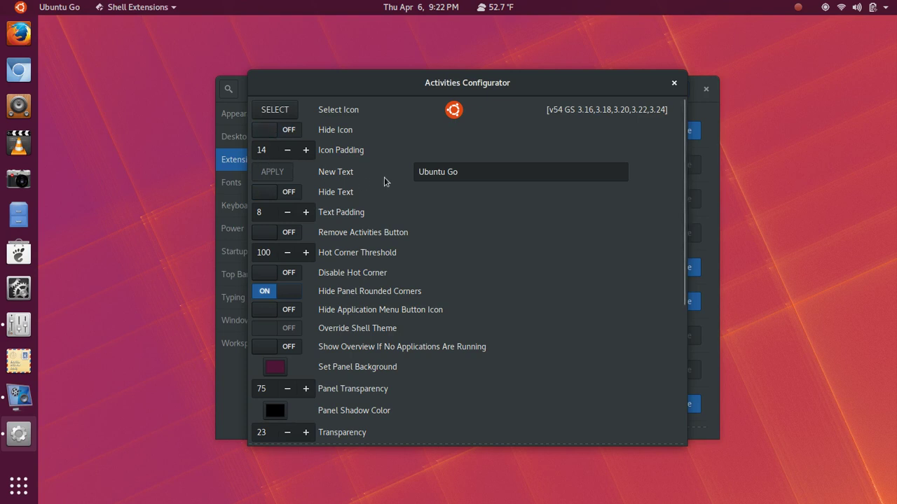
Change the Activities button text to "Go", apply it, and try the renamed button.
click(473, 171)
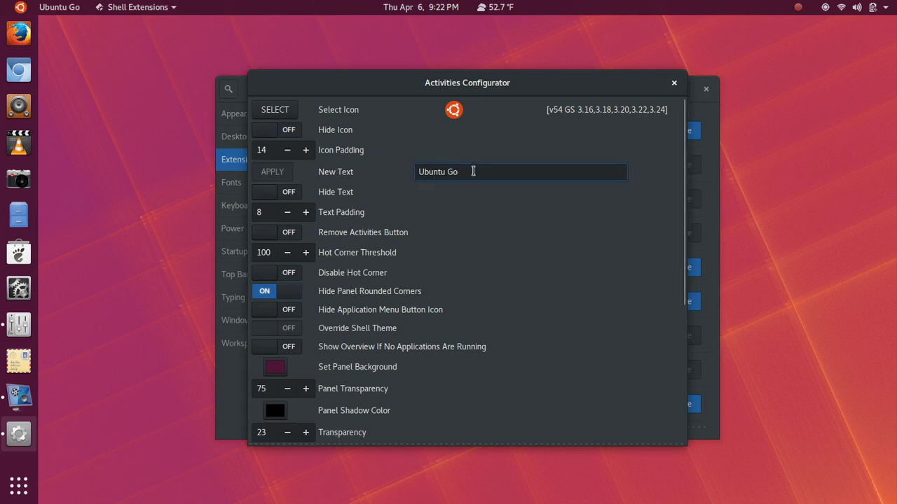
key(BackSpace)
key(BackSpace)
key(BackSpace)
key(BackSpace)
key(BackSpace)
key(BackSpace)
key(BackSpace)
key(BackSpace)
key(BackSpace)
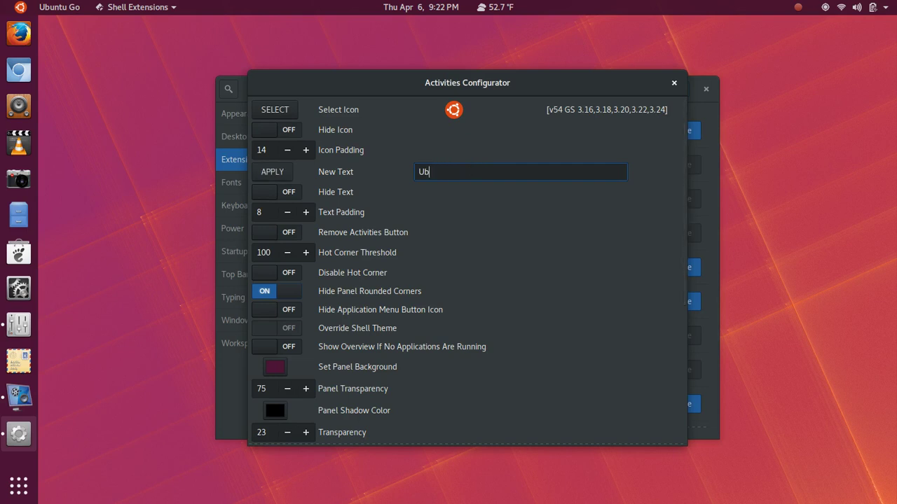
text(Go)
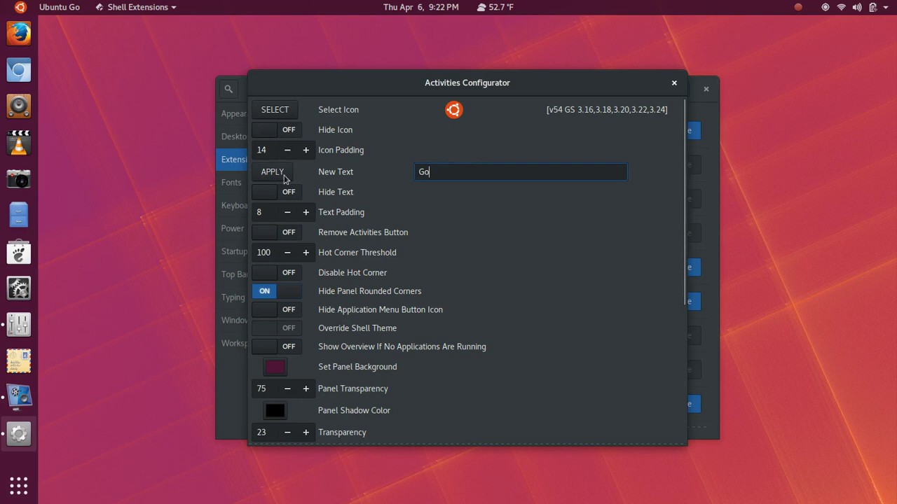
click(267, 173)
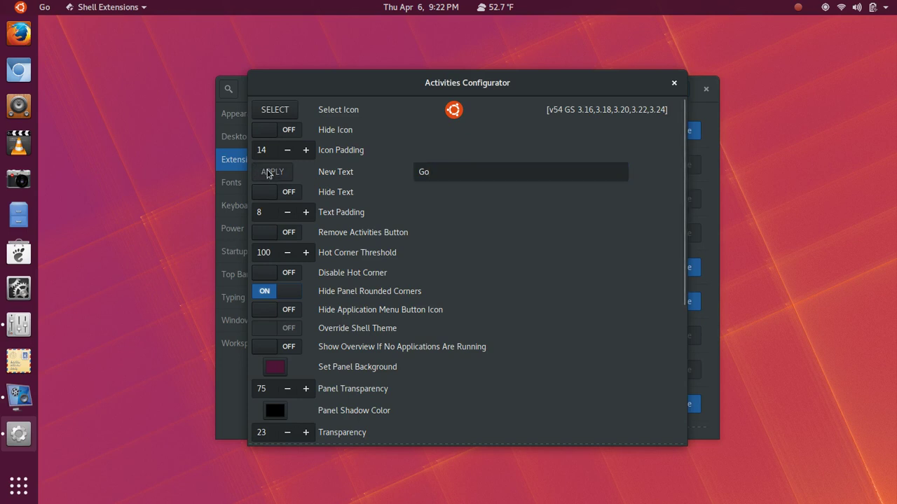
click(45, 7)
click(45, 7)
Set the Activities button text back to "Ubuntu Go" and apply it.
click(422, 174)
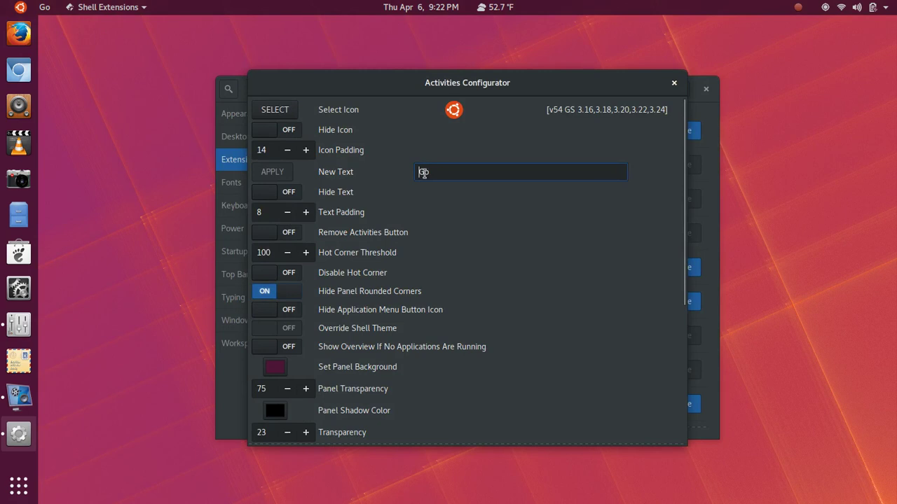
text(Ubuntu)
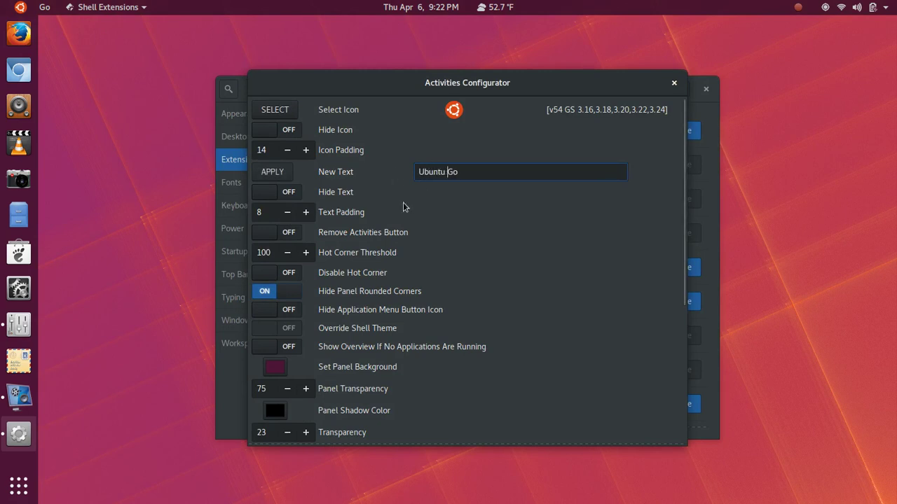
click(272, 174)
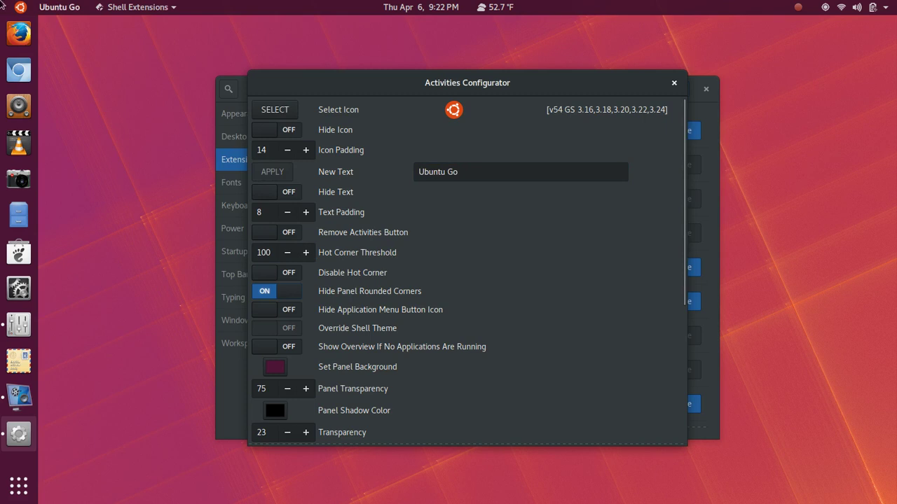
Try out the Activities overview, return to the Activities Configurator settings, and disable the hot corner.
click(53, 7)
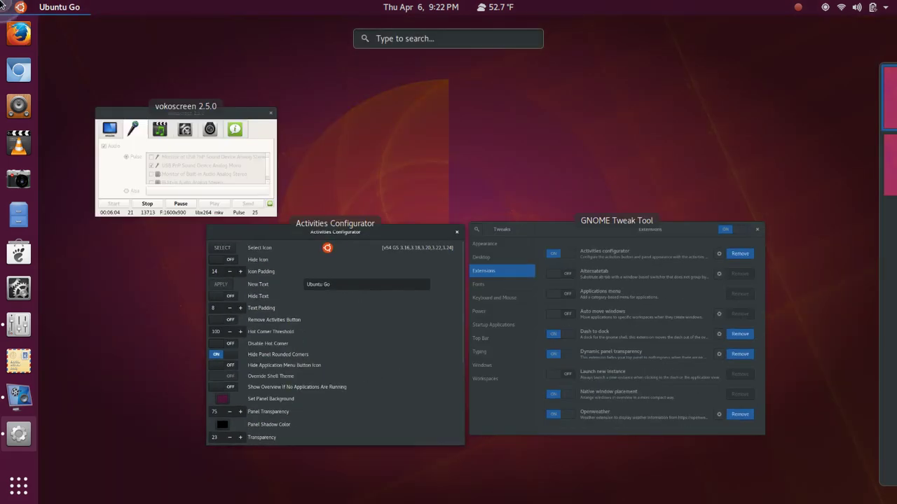
click(414, 354)
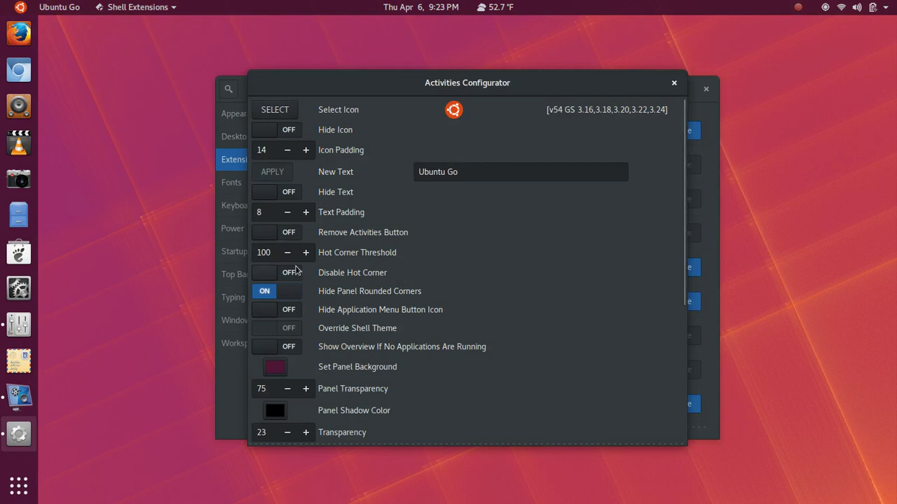
click(295, 275)
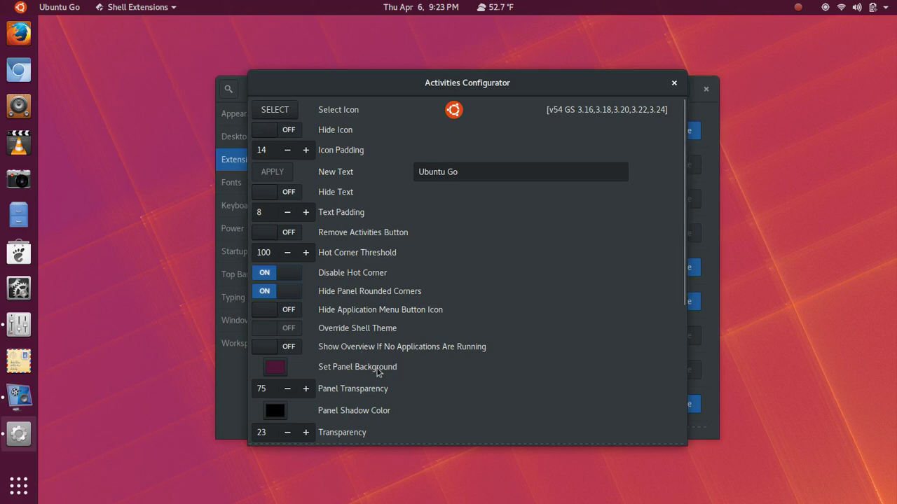
Confirm the custom dark purple panel background and set Panel Transparency to 86, closing the configurator and Tweak Tool when done.
click(274, 370)
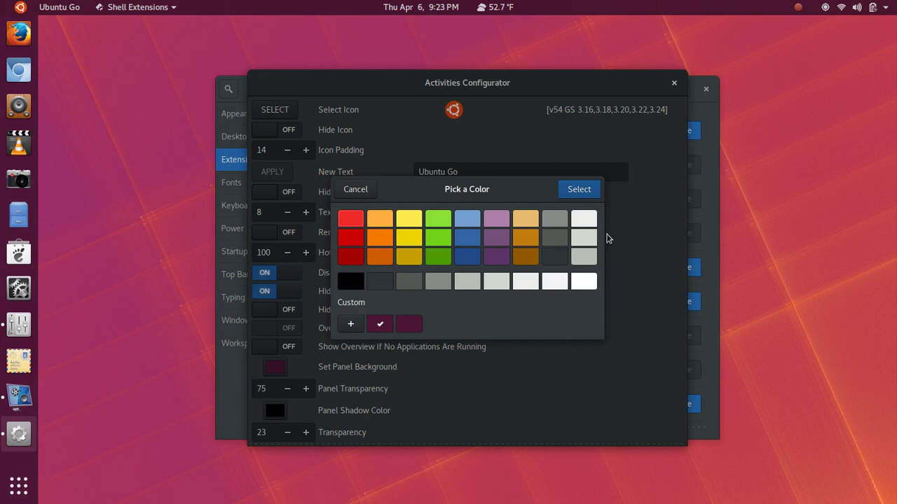
click(580, 190)
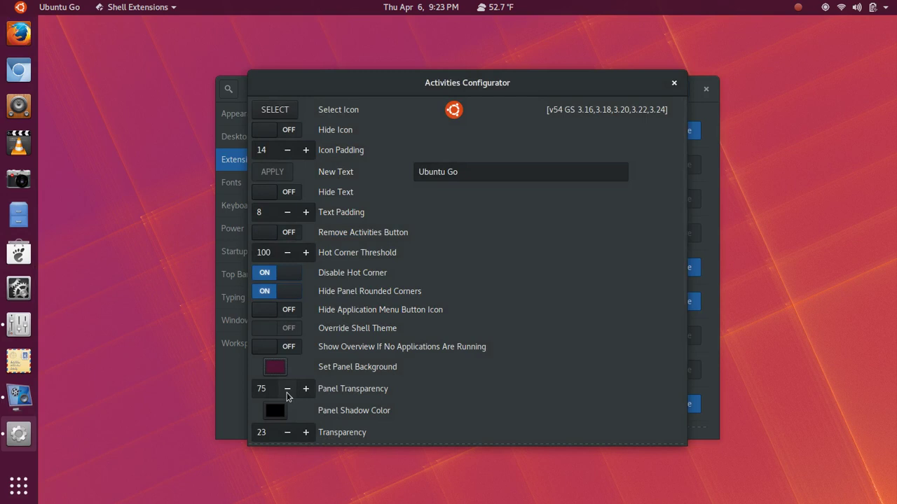
click(306, 390)
click(306, 389)
click(306, 390)
click(306, 390)
click(306, 390)
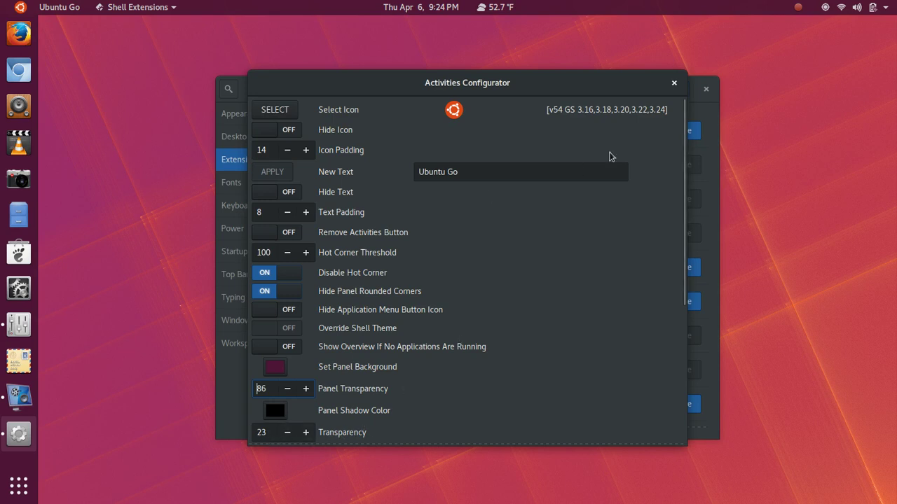
click(674, 83)
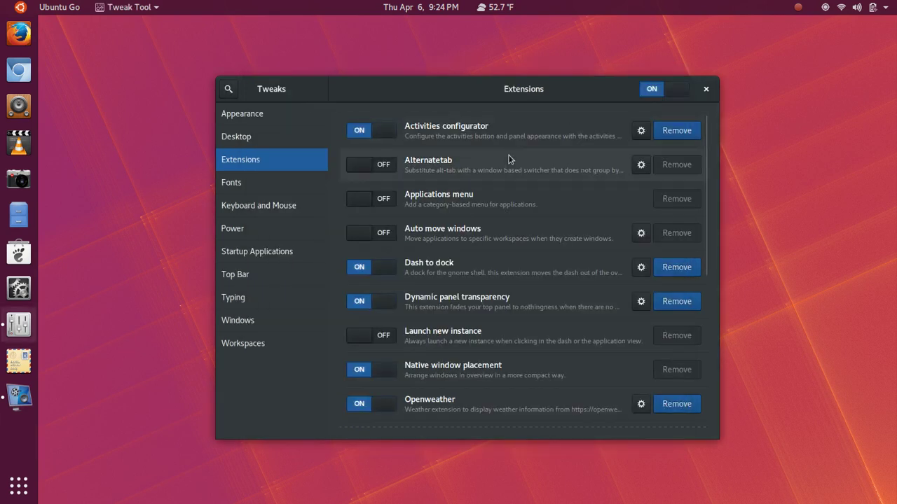
click(705, 89)
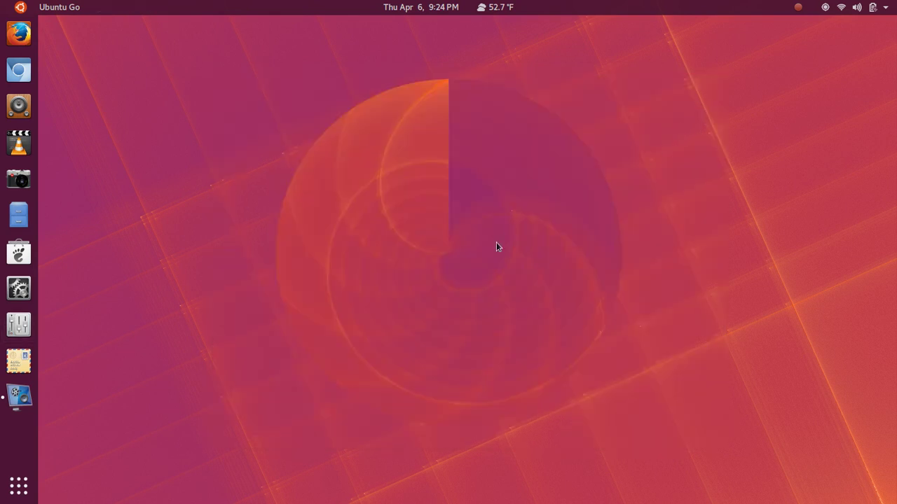